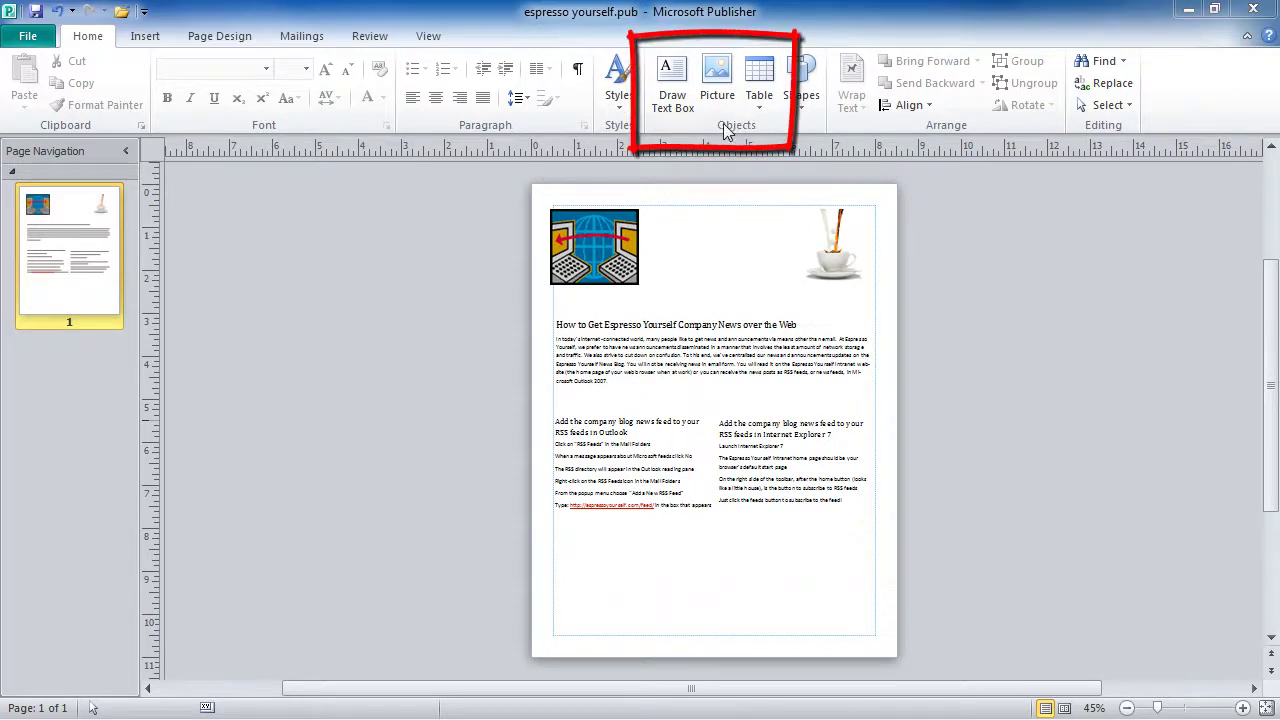
- Draw a wide text box under the RSS-feed columns, zoom in on it, and leave it empty
left_click(673, 80)
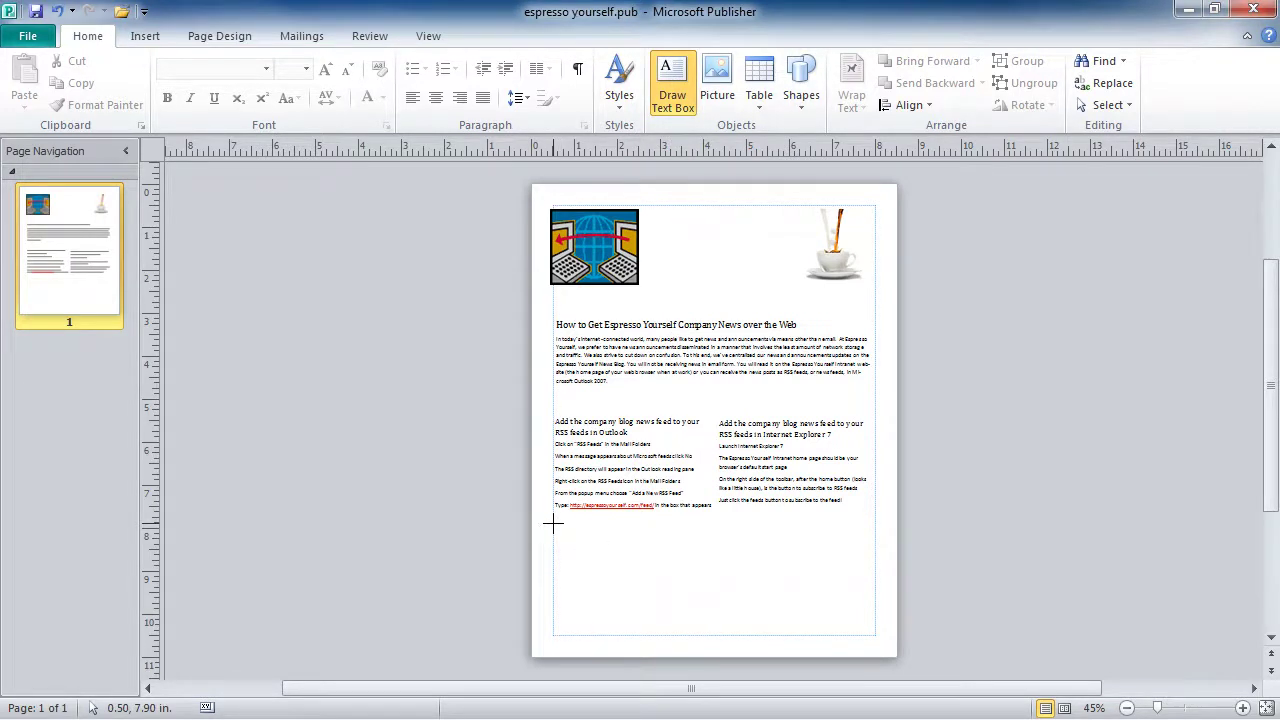
mouse_move(553, 522)
left_mouse_down()
mouse_move(585, 567)
mouse_move(875, 633)
left_mouse_up()
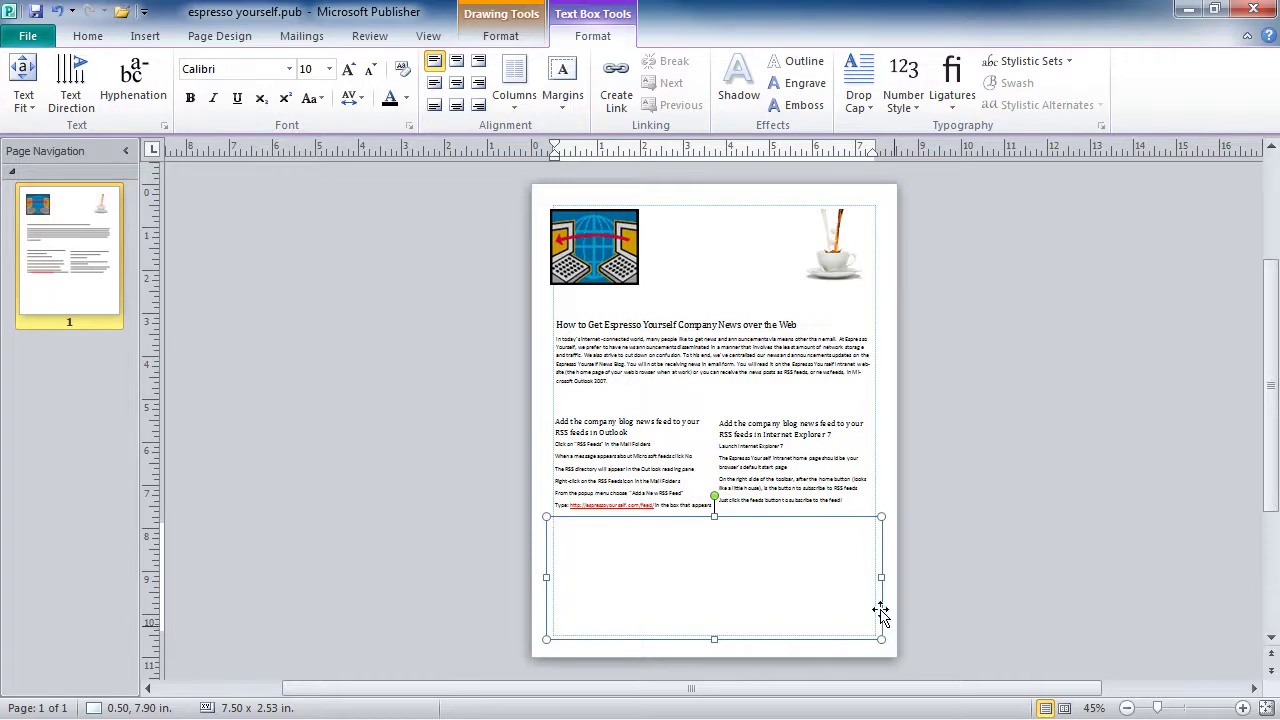
left_click(1243, 708)
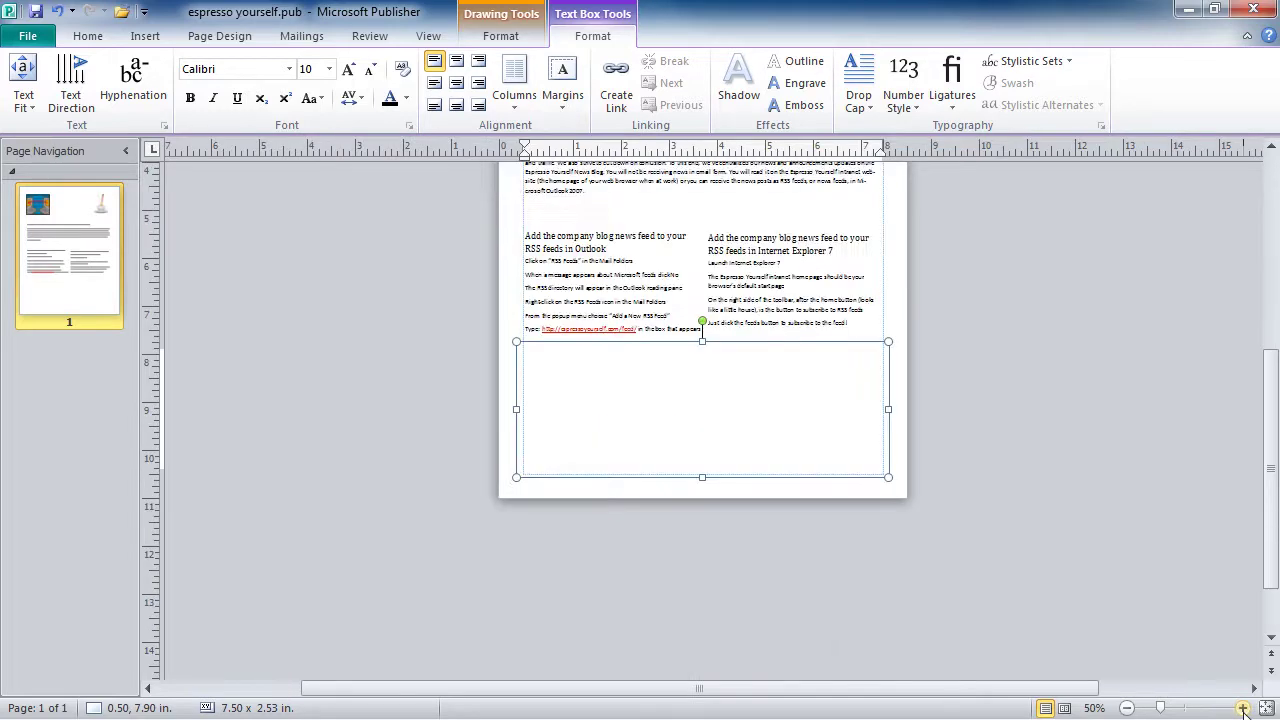
left_click(1243, 708)
left_click(1243, 708)
left_click(1243, 708)
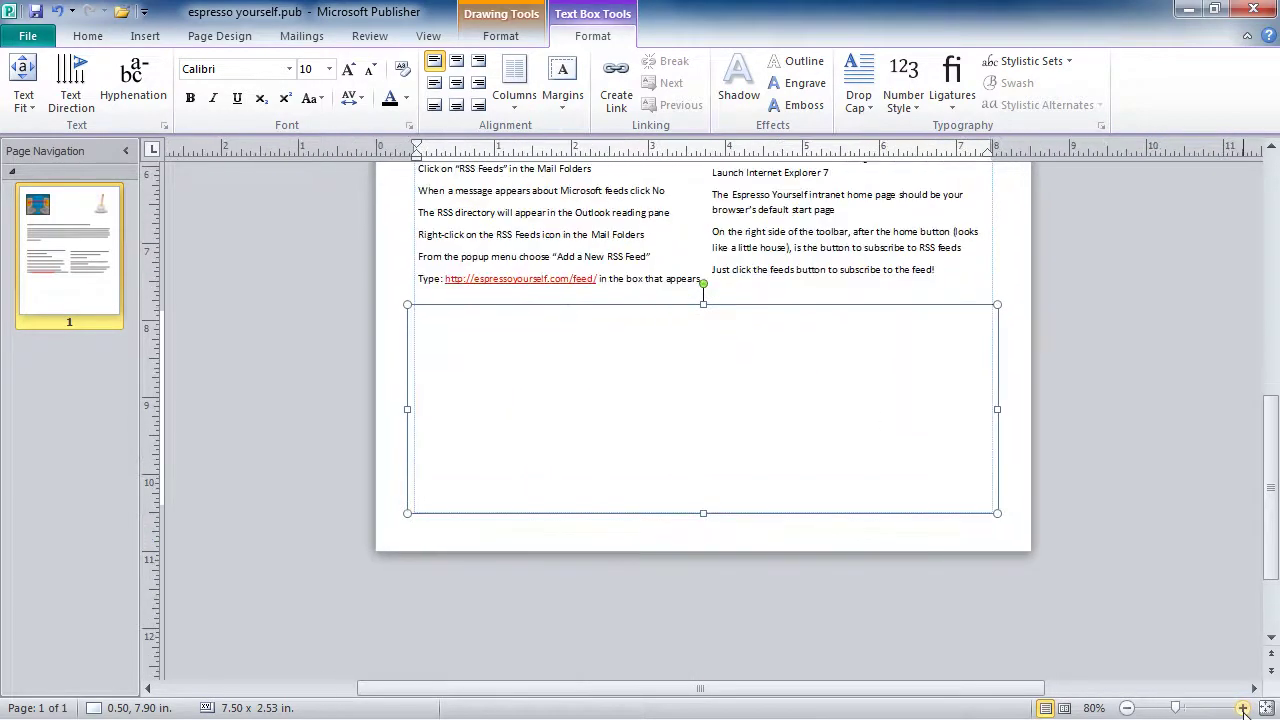
left_click(1243, 708)
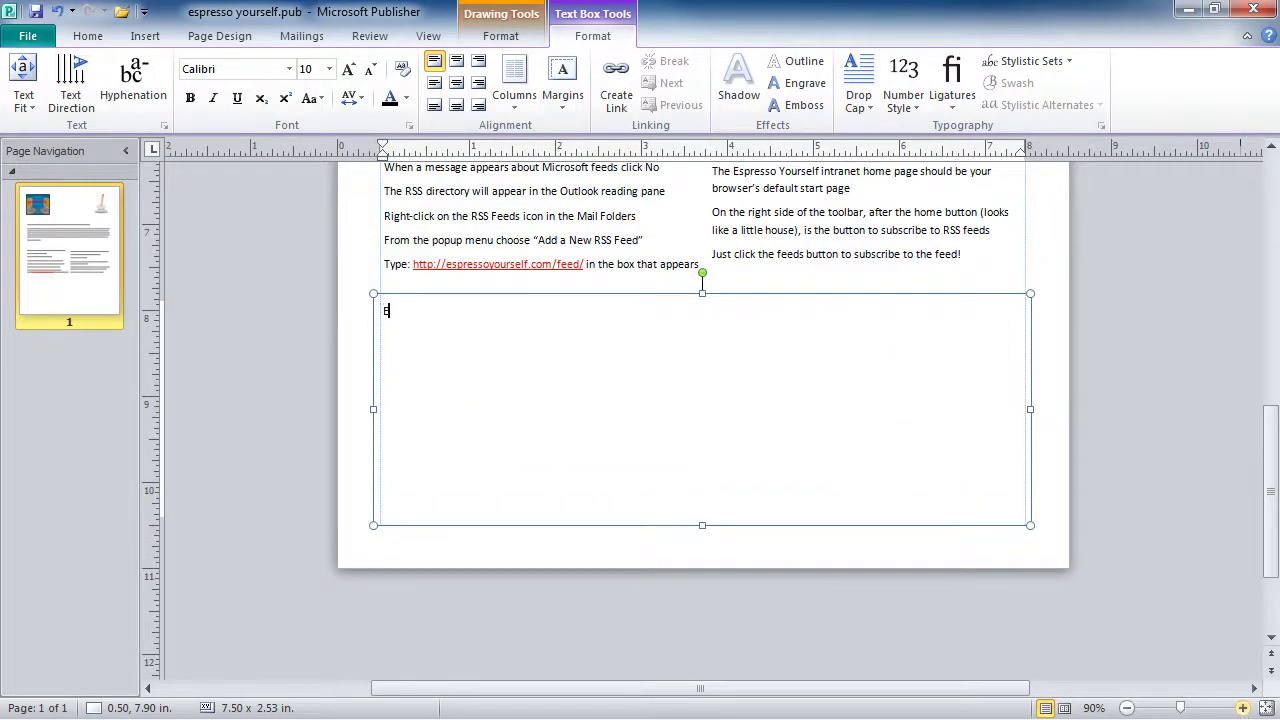
type("Espresso yourself.....")
key("BackSpace")
key("BackSpace")
key("BackSpace")
key("BackSpace")
key("BackSpace")
key("BackSpace")
key("BackSpace")
key("BackSpace")
key("BackSpace")
key("BackSpace")
key("BackSpace")
key("BackSpace")
key("BackSpace")
key("BackSpace")
key("BackSpace")
key("BackSpace")
key("BackSpace")
key("BackSpace")
key("BackSpace")
key("BackSpace")
key("BackSpace")
key("BackSpace")
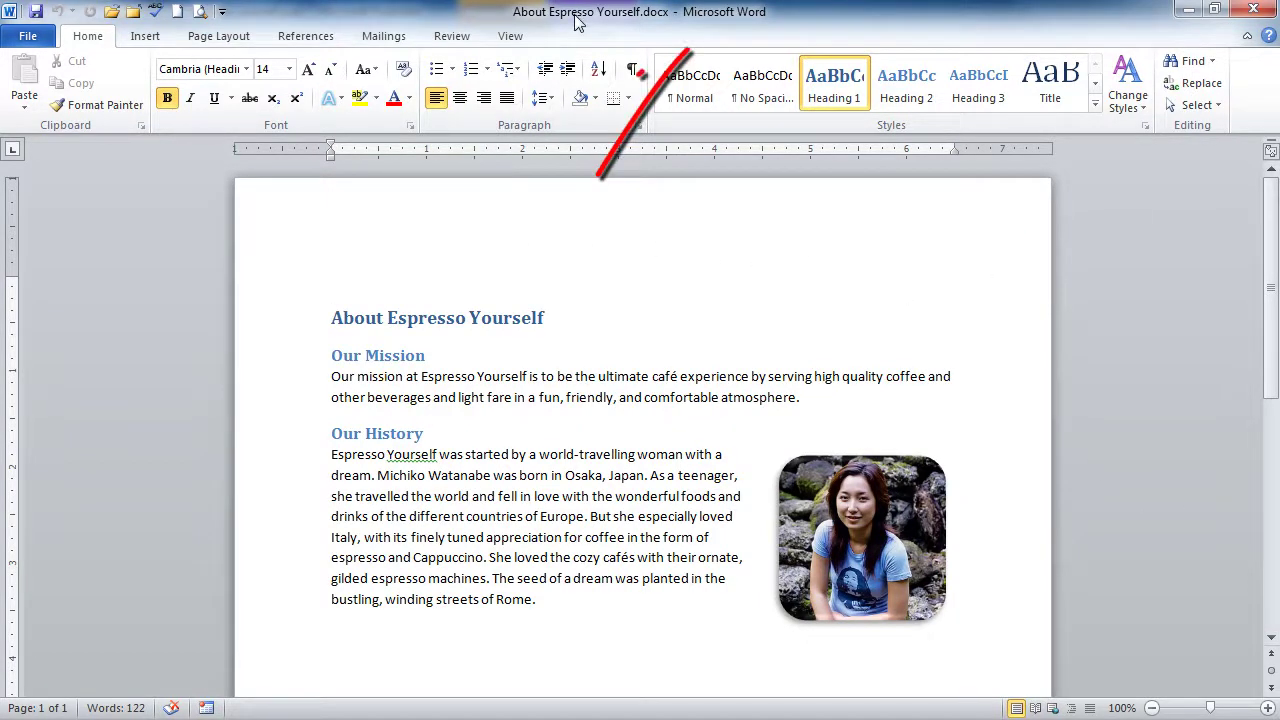
- Copy the Word text from the About Espresso Yourself title through the Our History paragraph
left_click(294, 333)
left_click_drag(294, 333, 537, 600)
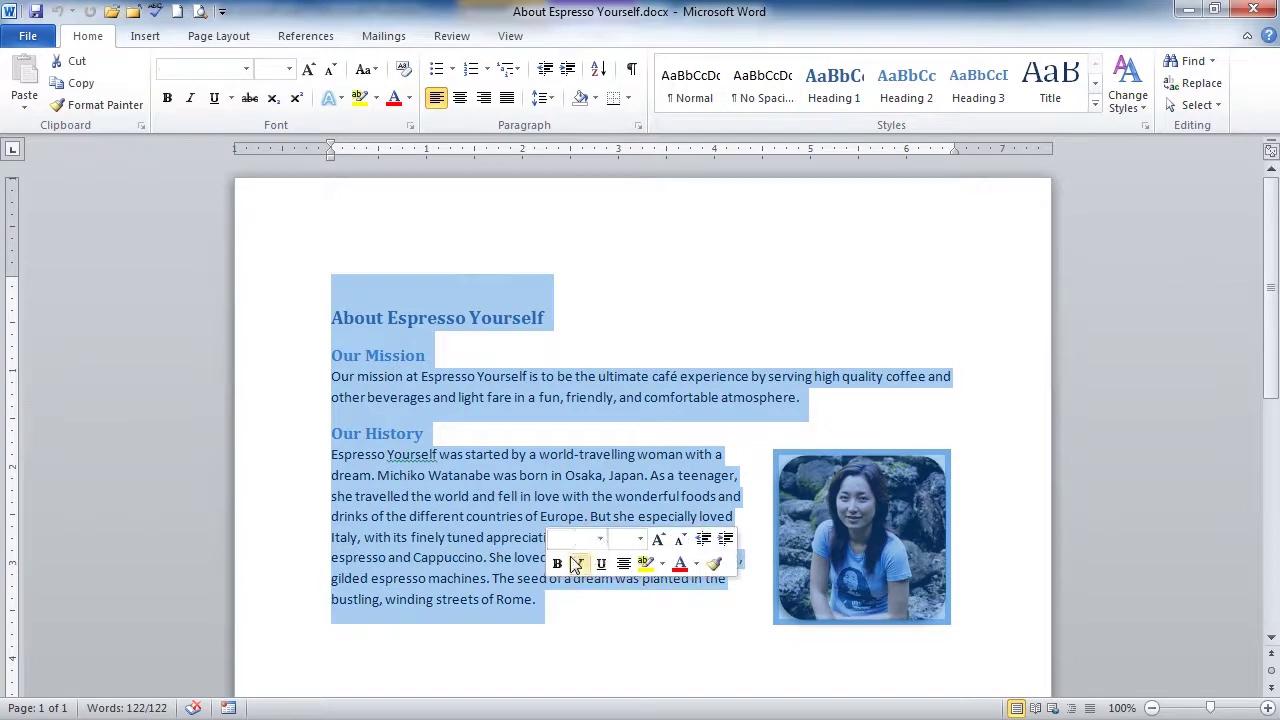
right_click(455, 474)
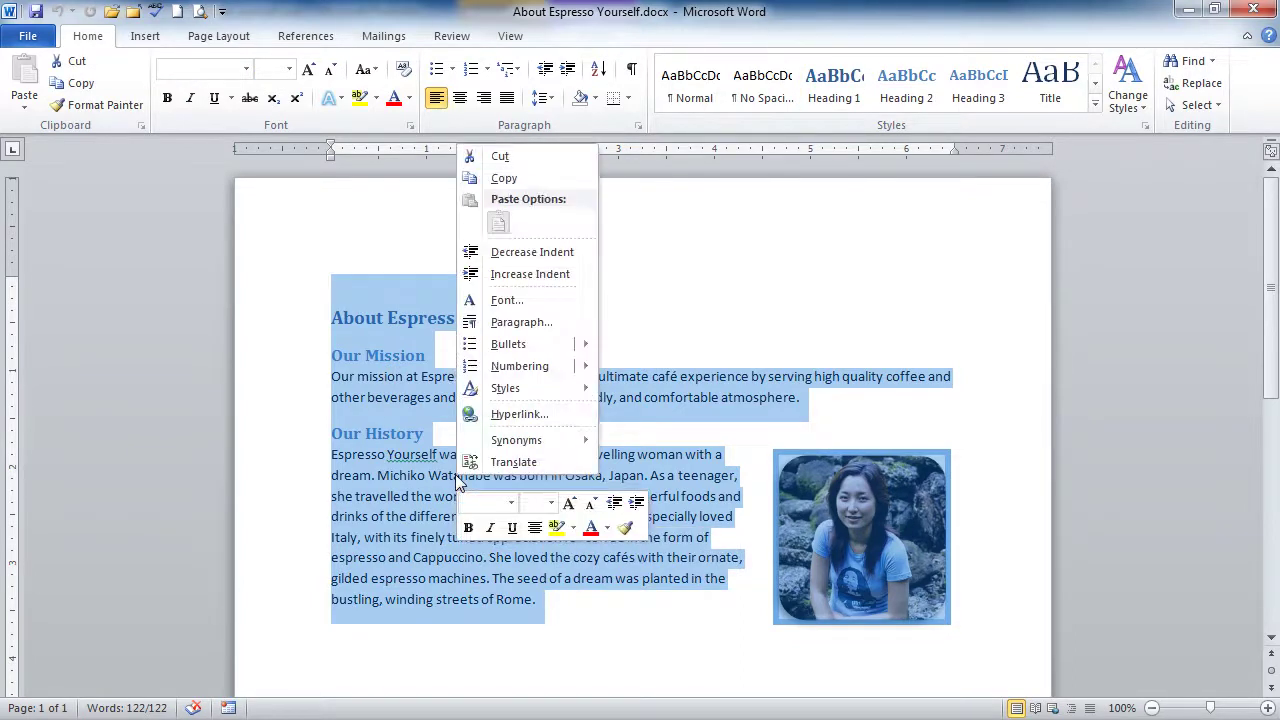
left_click(478, 178)
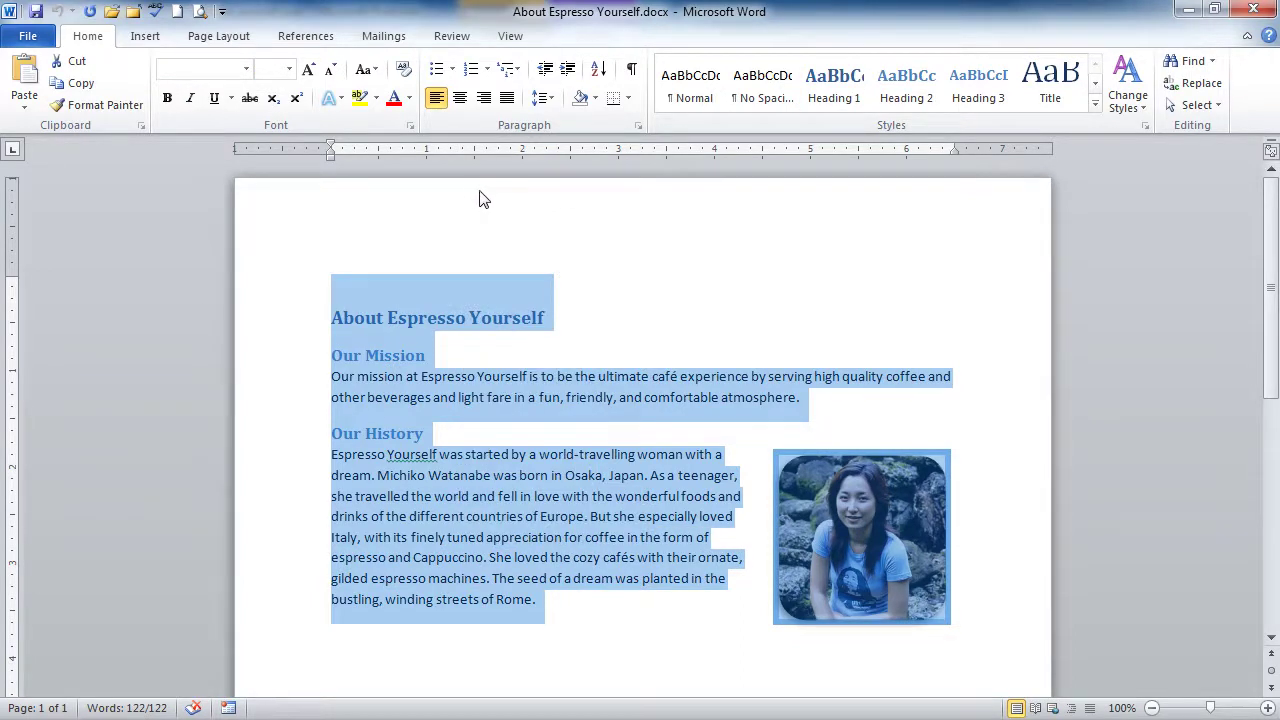
key("alt+Tab")
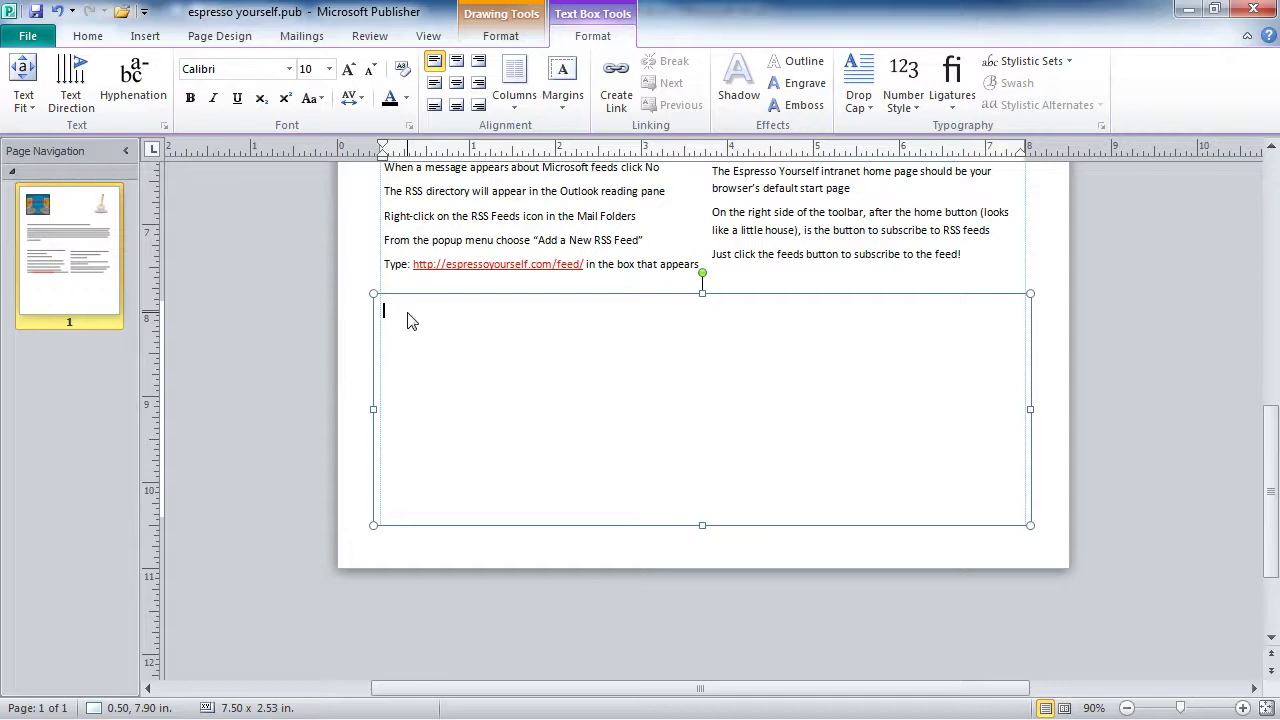
- Paste the copied About Espresso Yourself text into the empty box below the RSS article
right_click(407, 316)
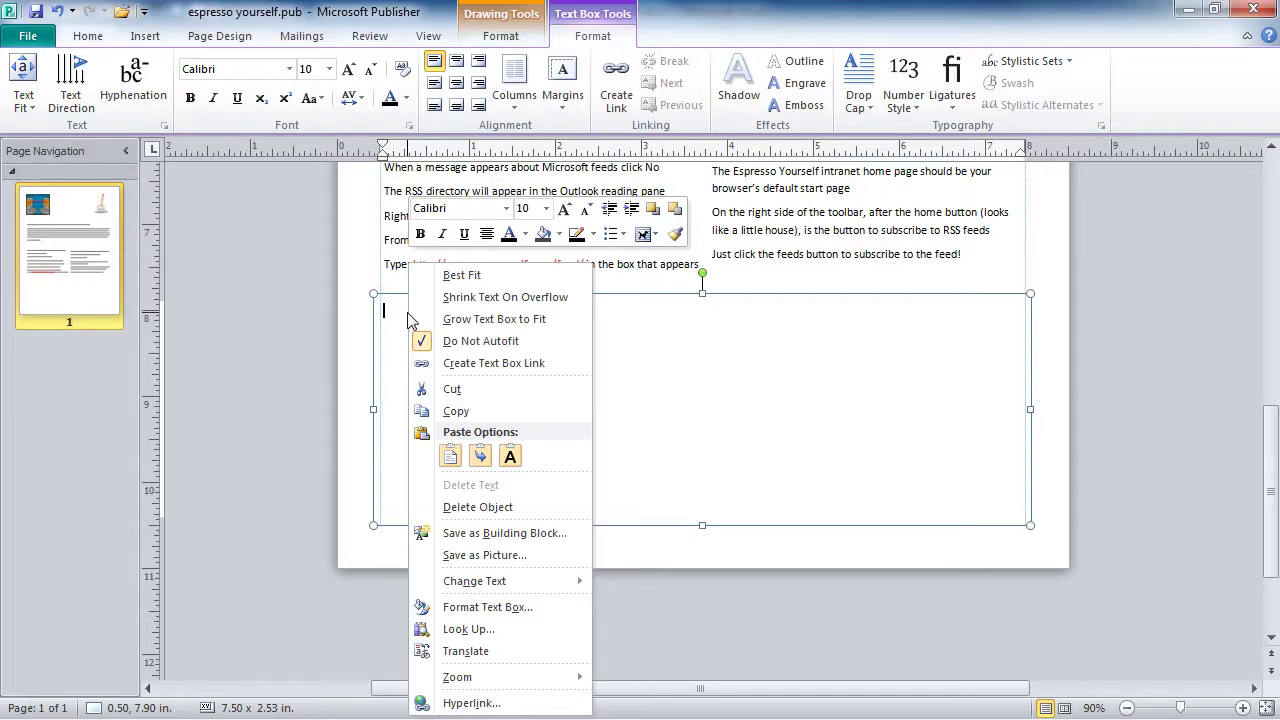
left_click(451, 456)
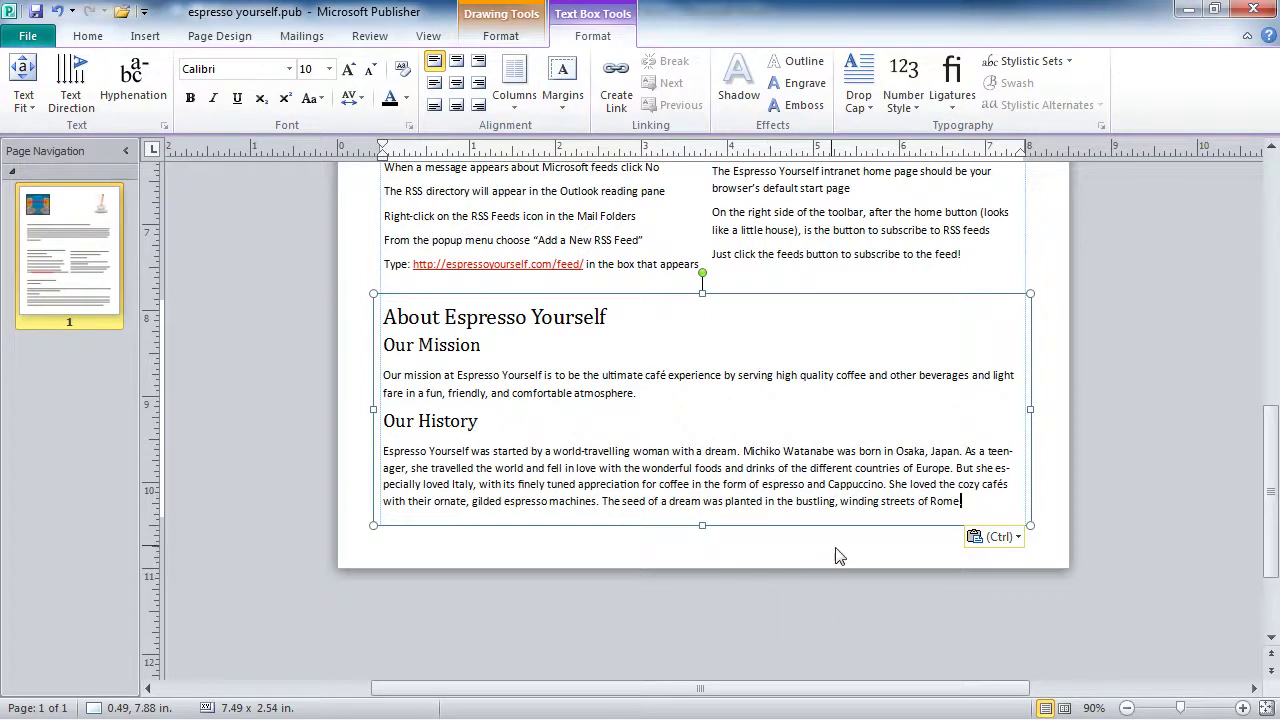
left_click(985, 538)
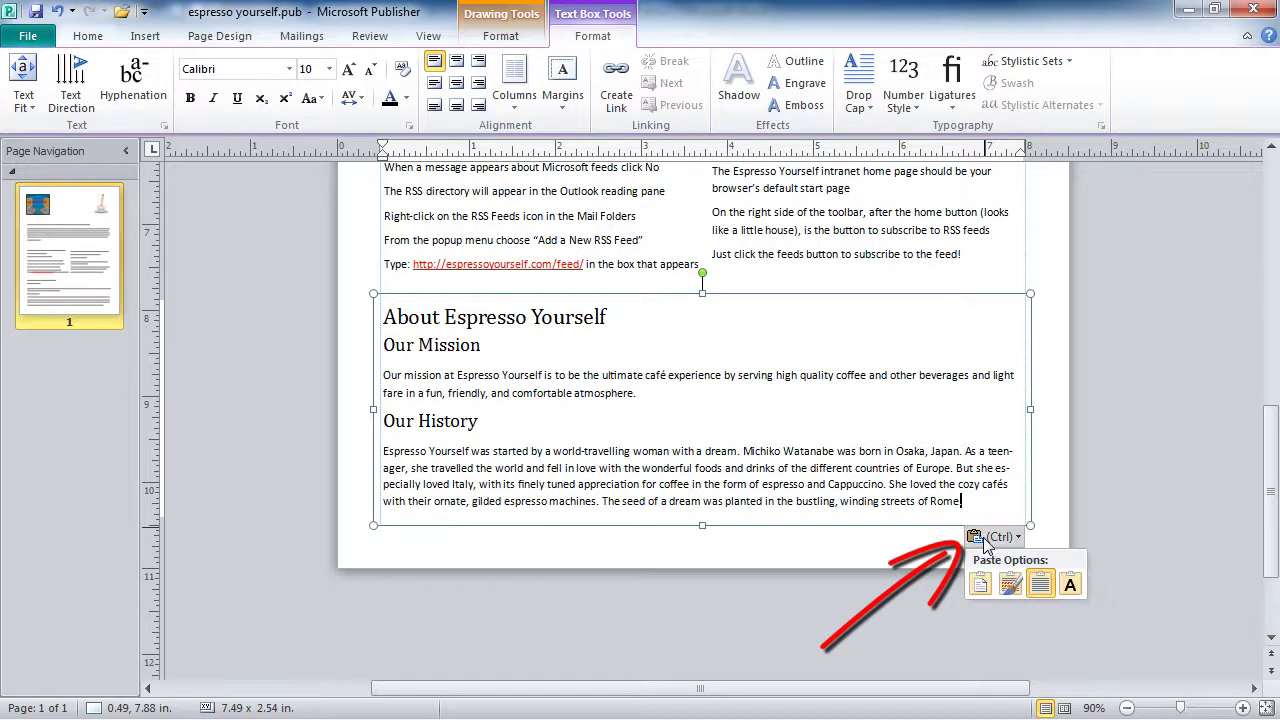
left_click(1007, 585)
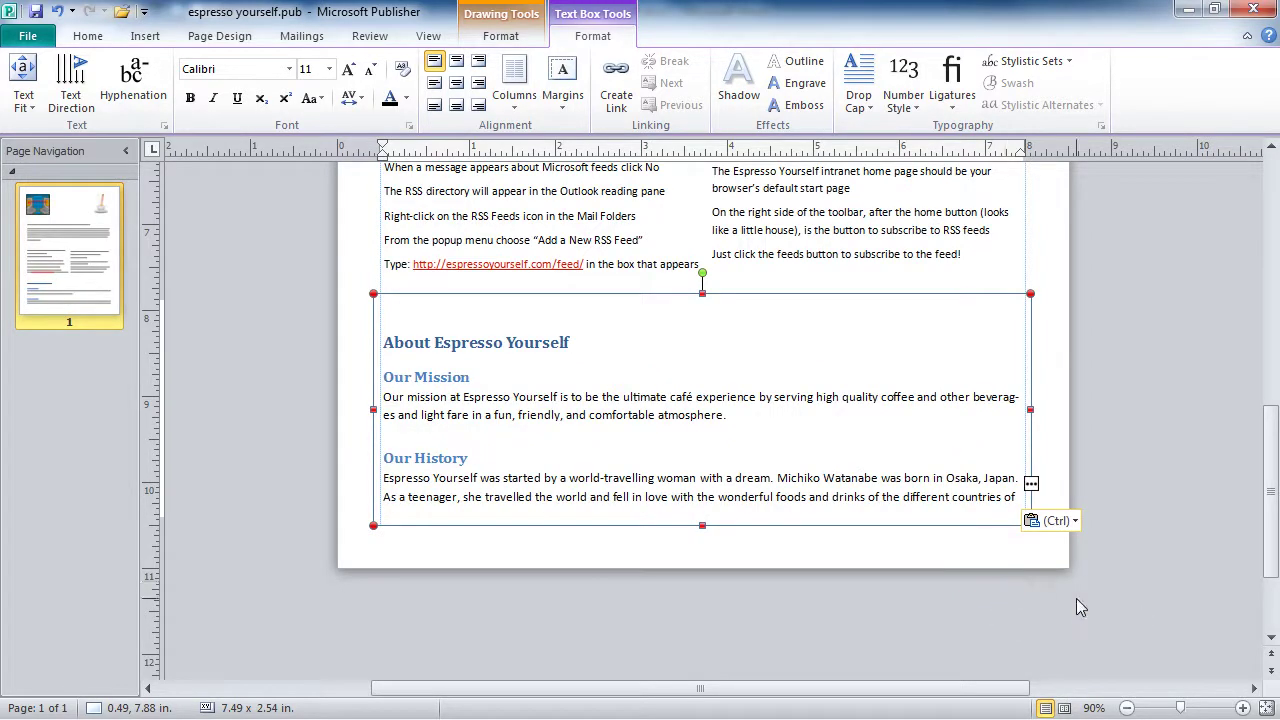
left_click(1052, 521)
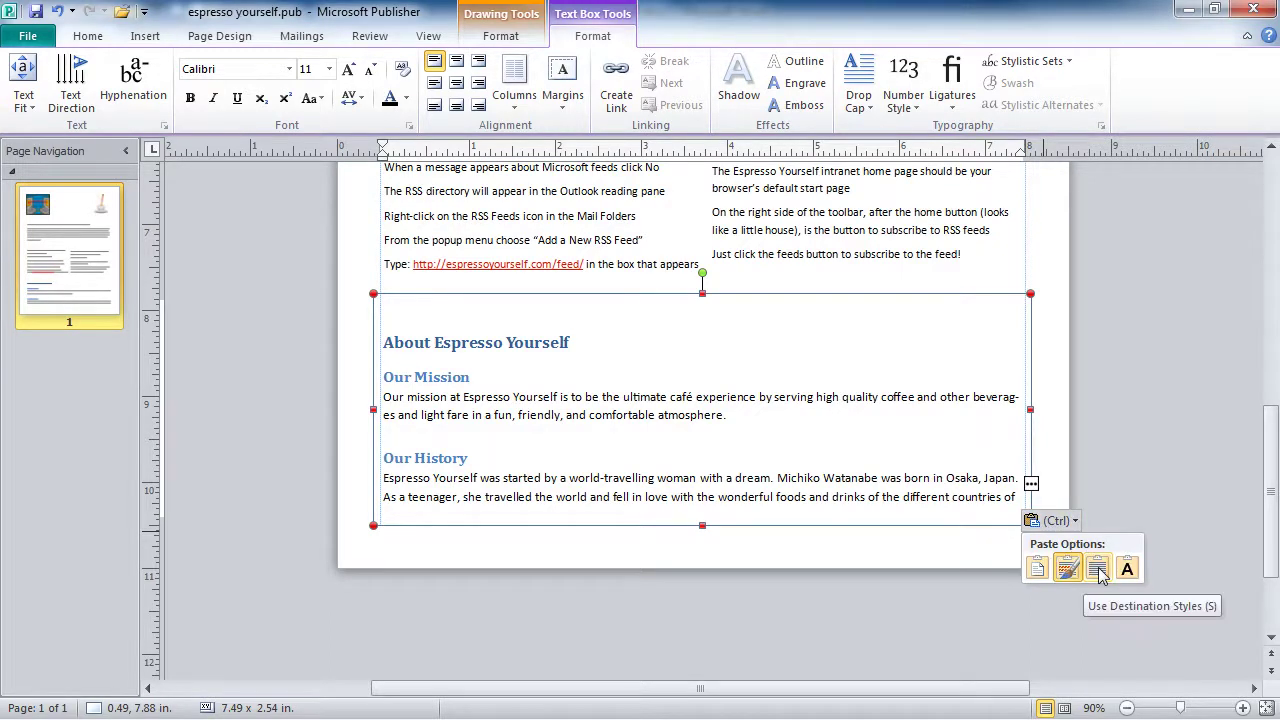
left_click(1098, 567)
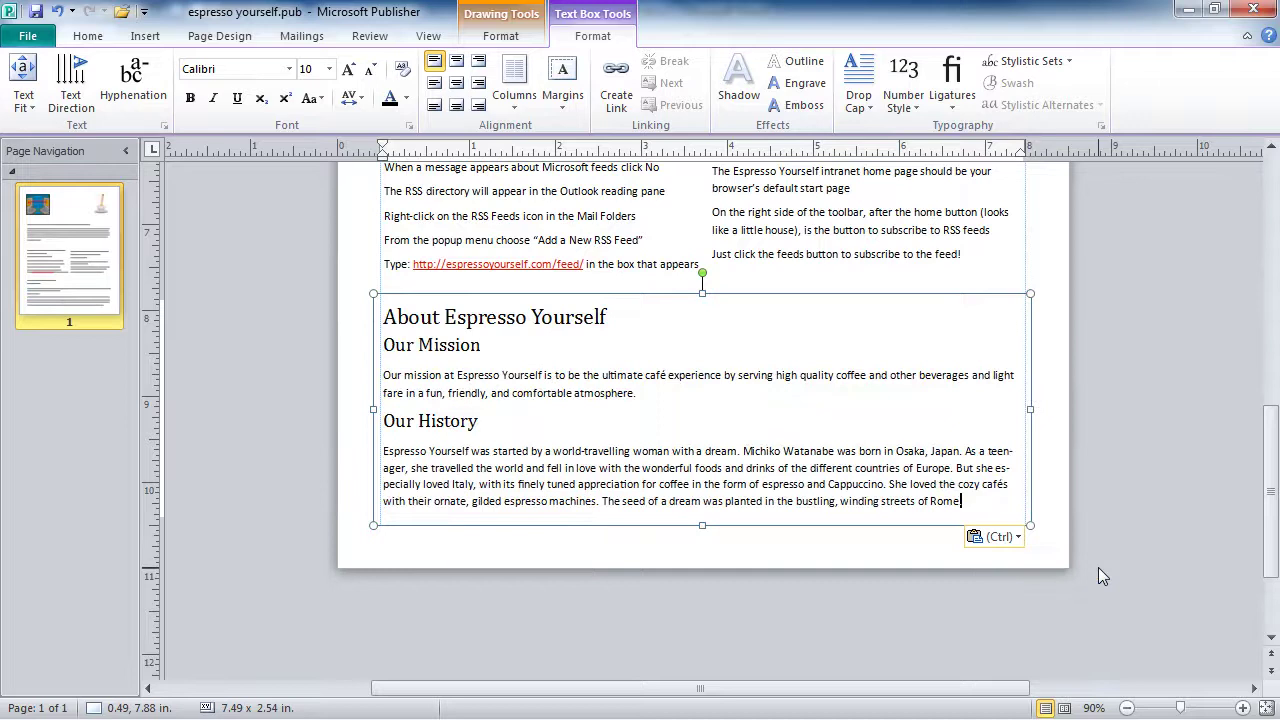
left_click(995, 540)
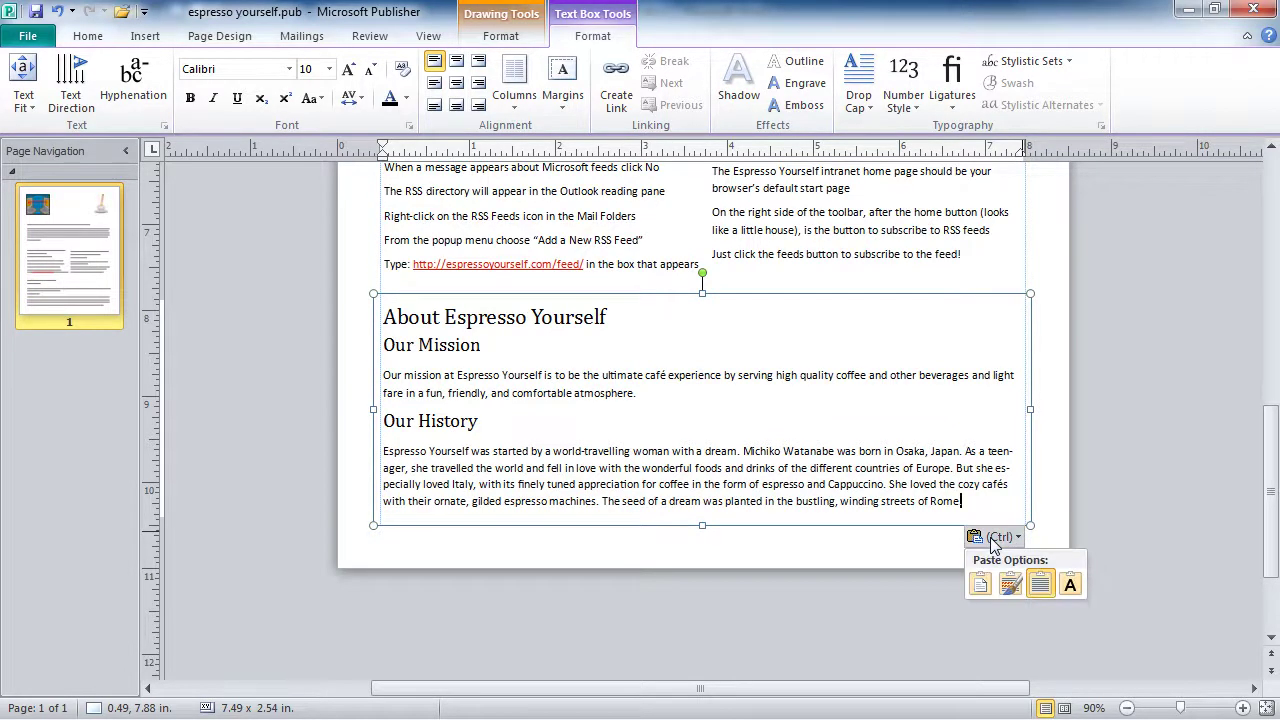
left_click(1072, 585)
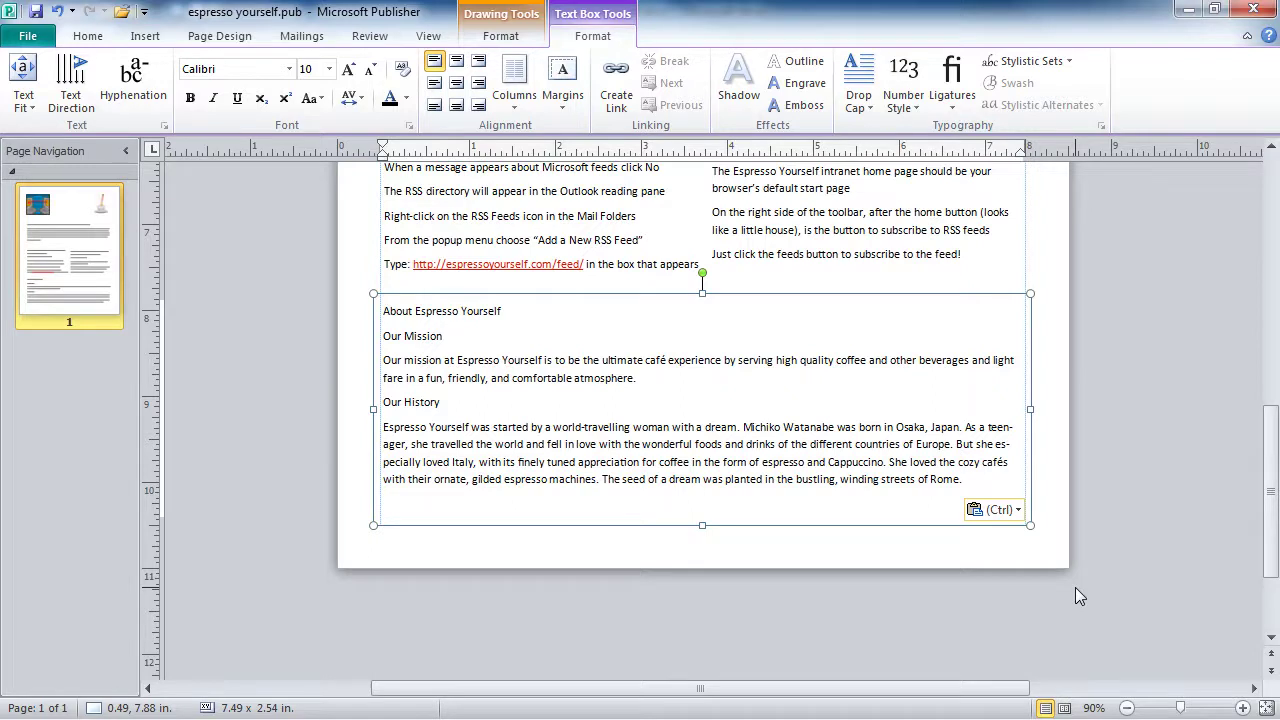
left_click(998, 510)
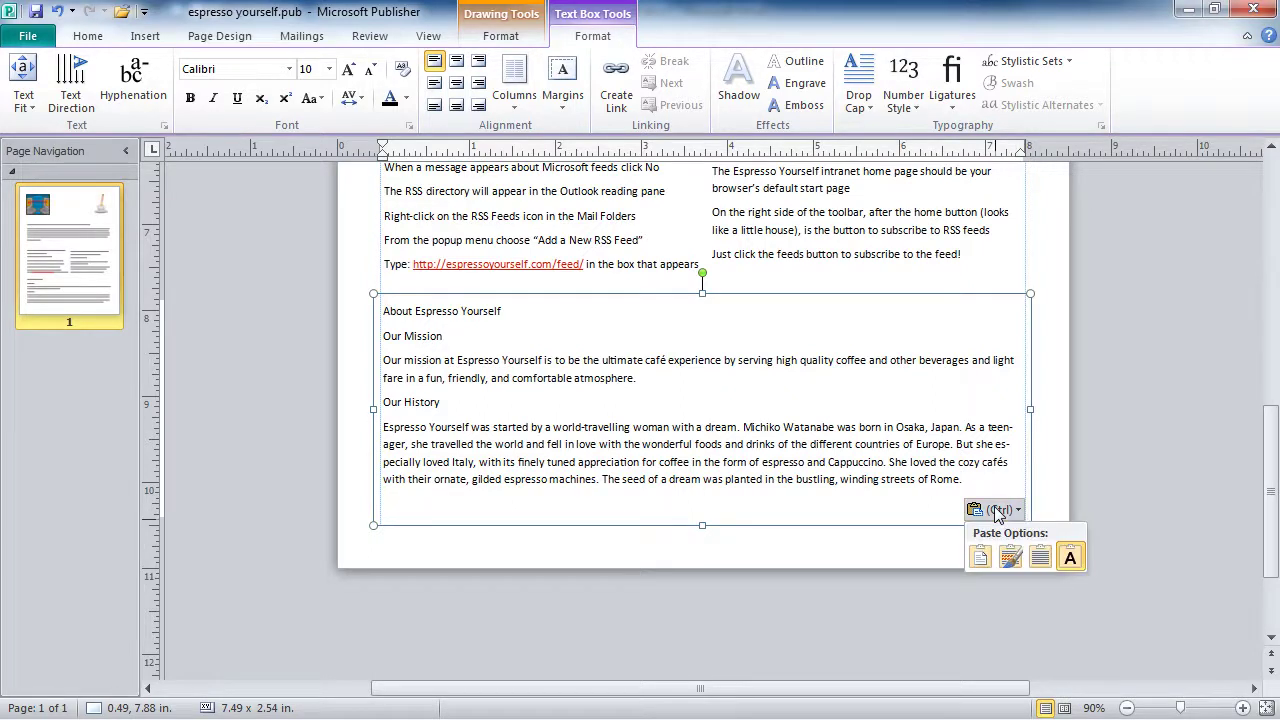
left_click(978, 562)
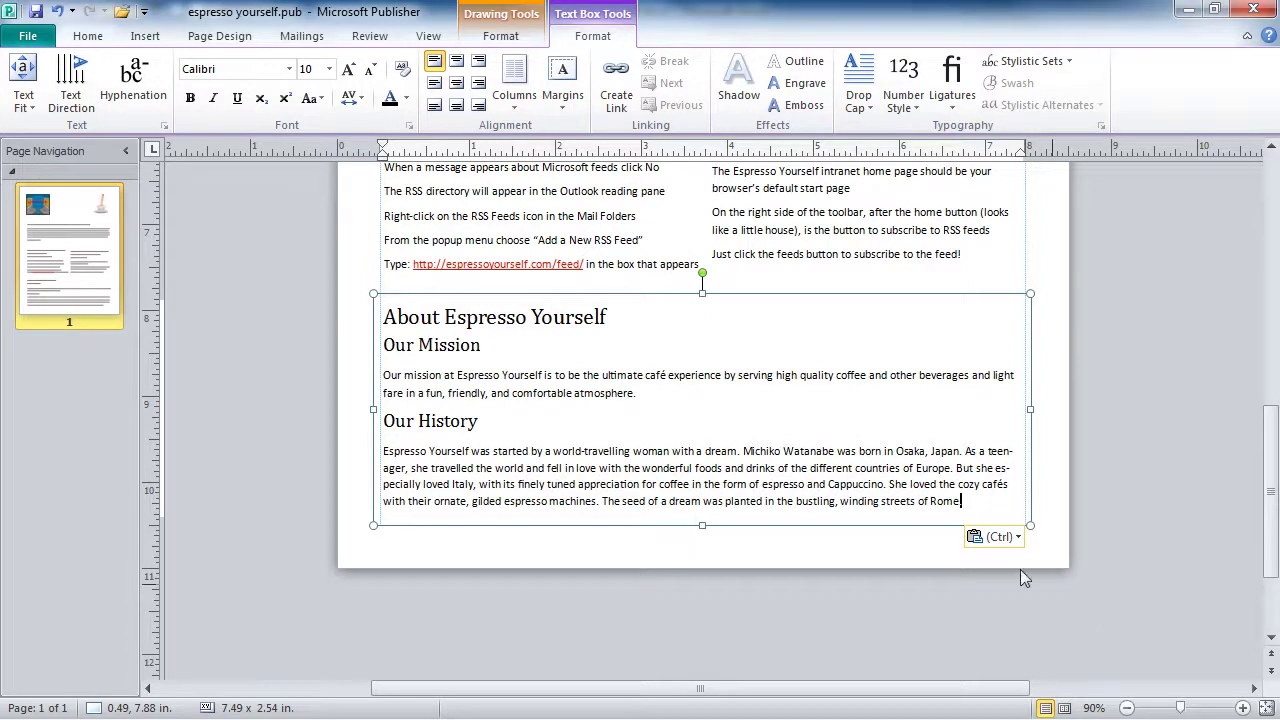
- Insert one blank page after page 1 from the page 1 thumbnail menu
right_click(57, 263)
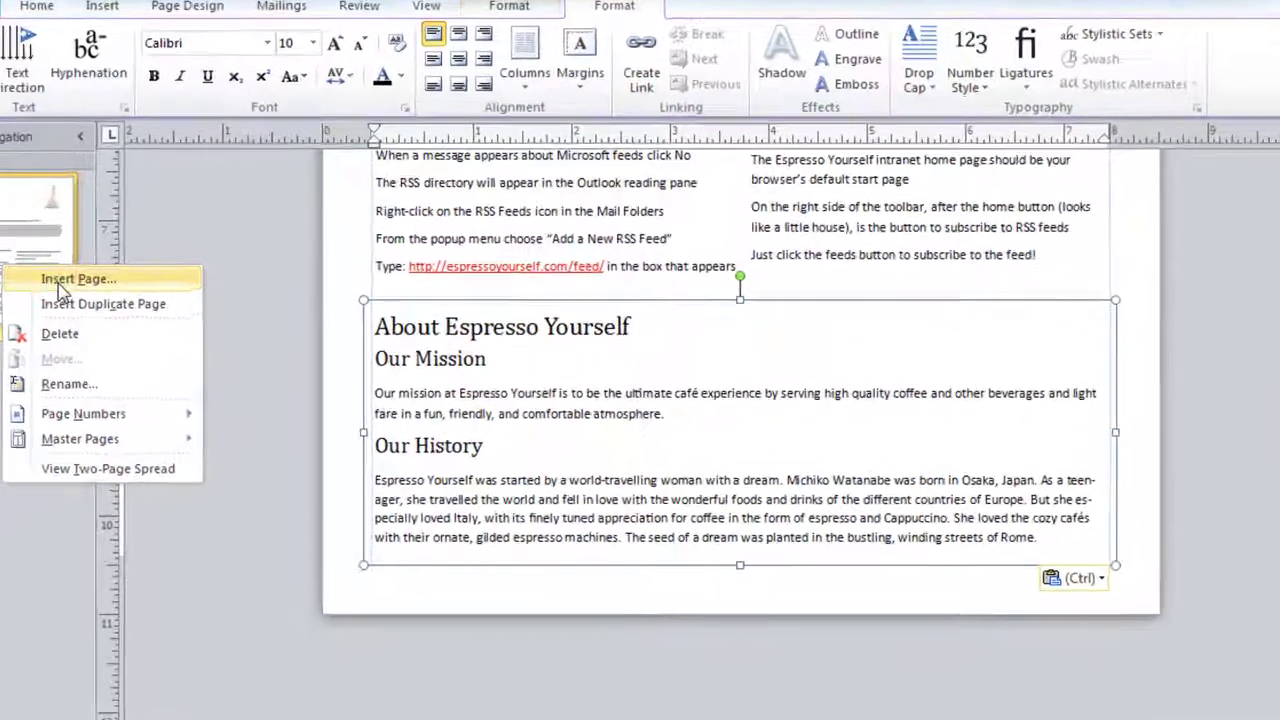
left_click(110, 276)
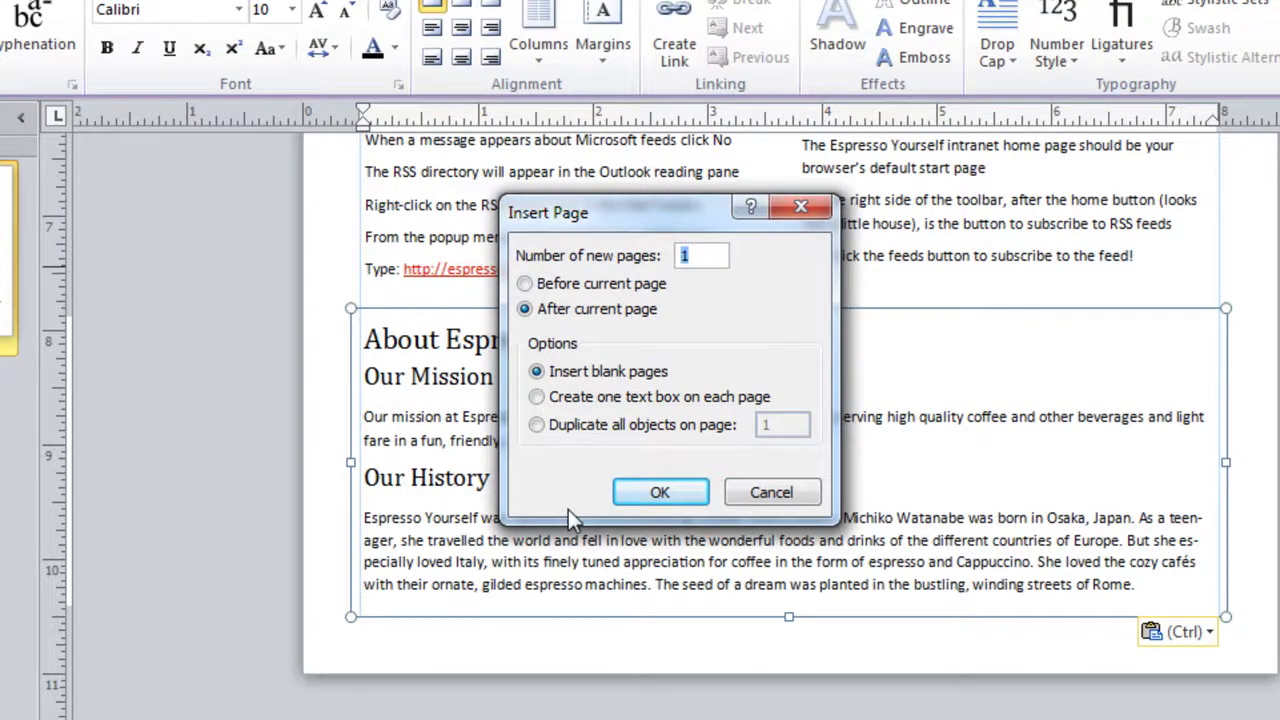
left_click(657, 494)
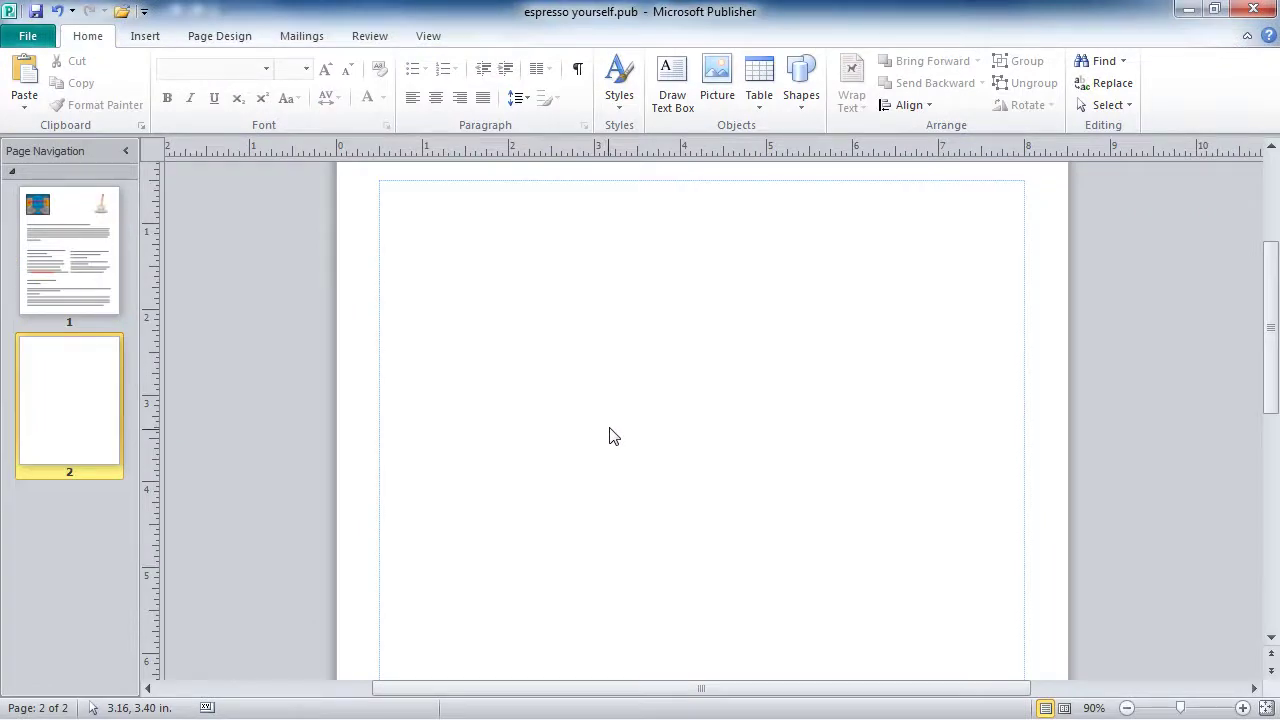
- Draw a text box from page 2's top-left margin across most of the page
left_click(670, 90)
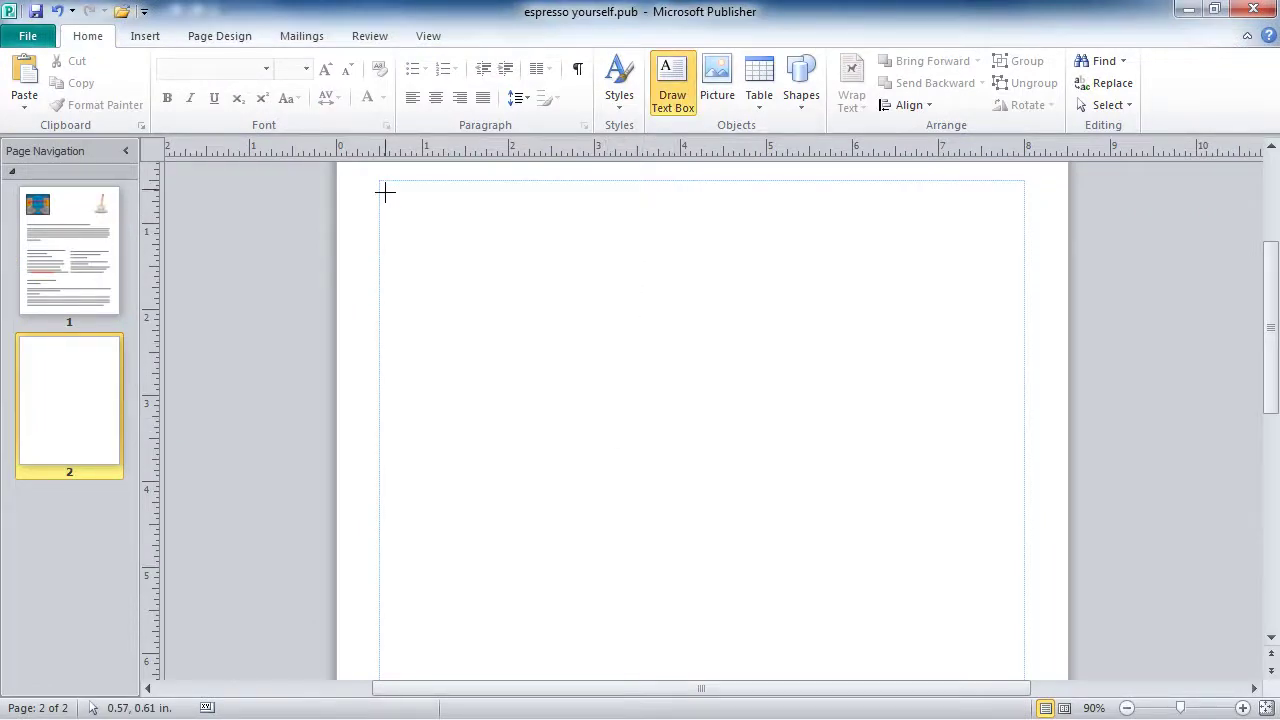
mouse_move(385, 189)
left_mouse_down()
mouse_move(466, 360)
mouse_move(672, 522)
mouse_move(894, 651)
mouse_move(1025, 668)
left_mouse_up()
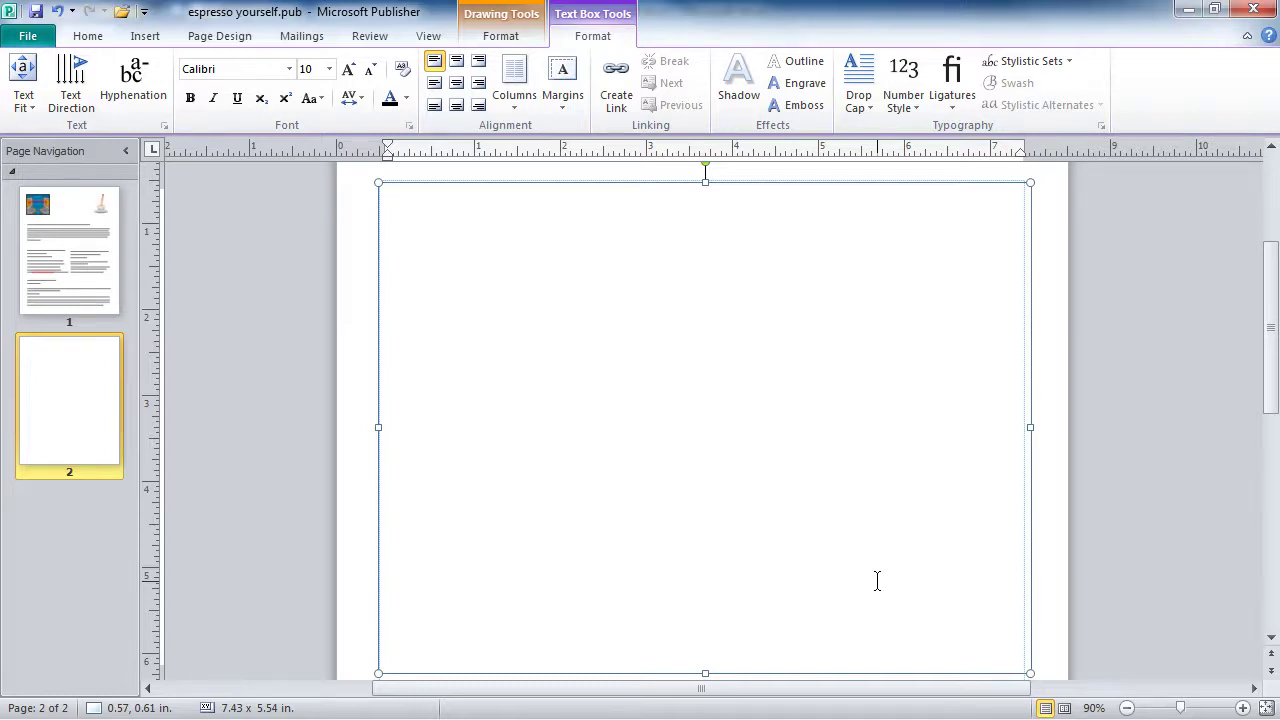
- Insert 'Espresso Yourself Equal Opportunity Employment Statement.docx' from Desktop > Video Files into the text box
left_click(145, 36)
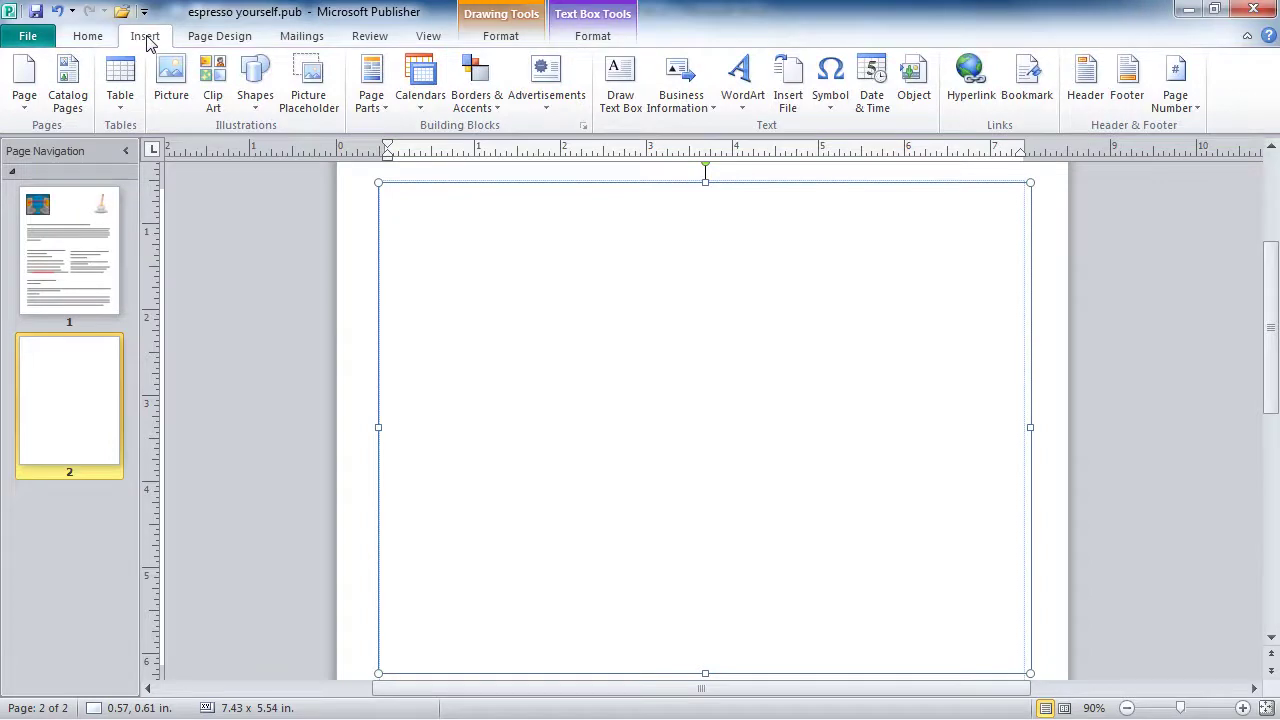
left_click(788, 100)
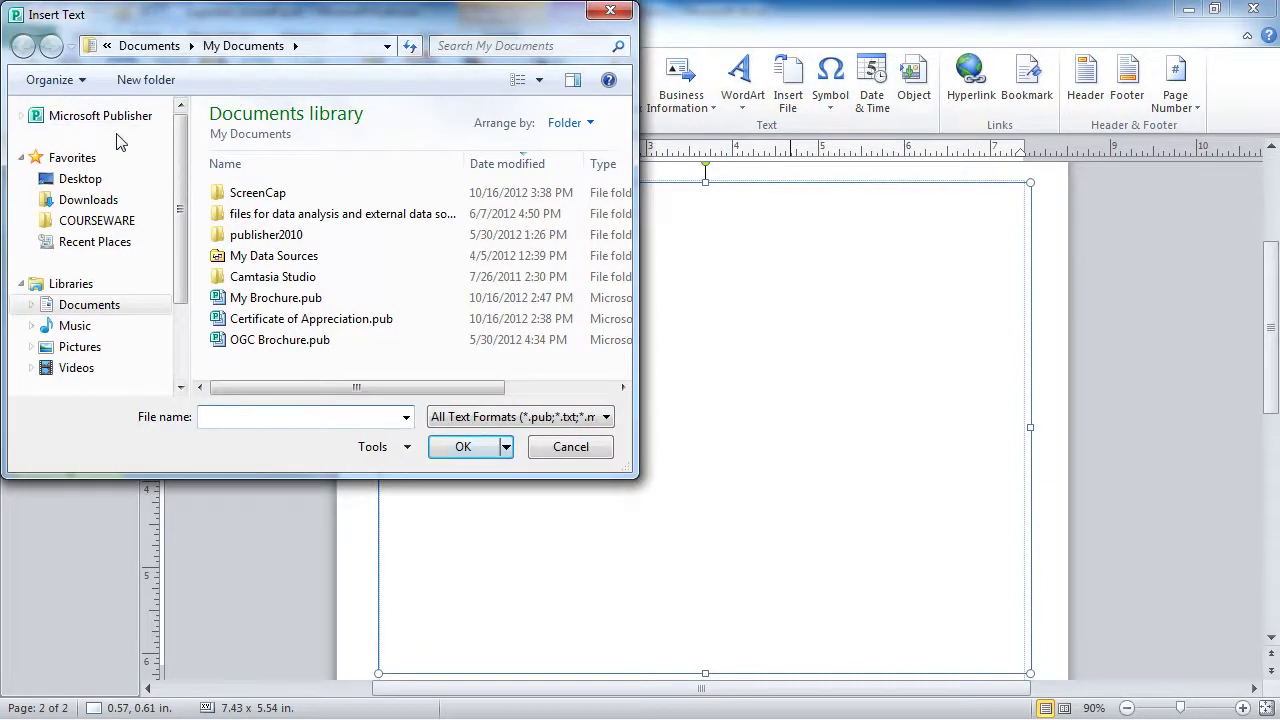
left_click(92, 182)
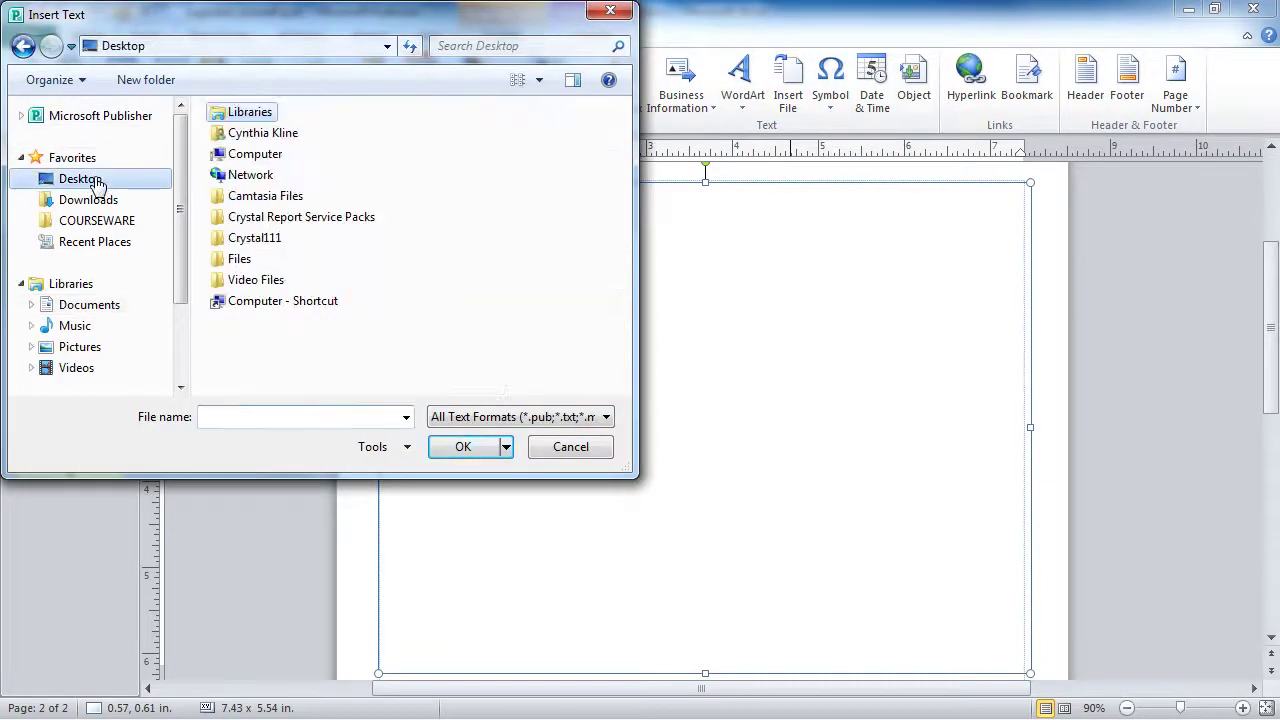
double_click(245, 281)
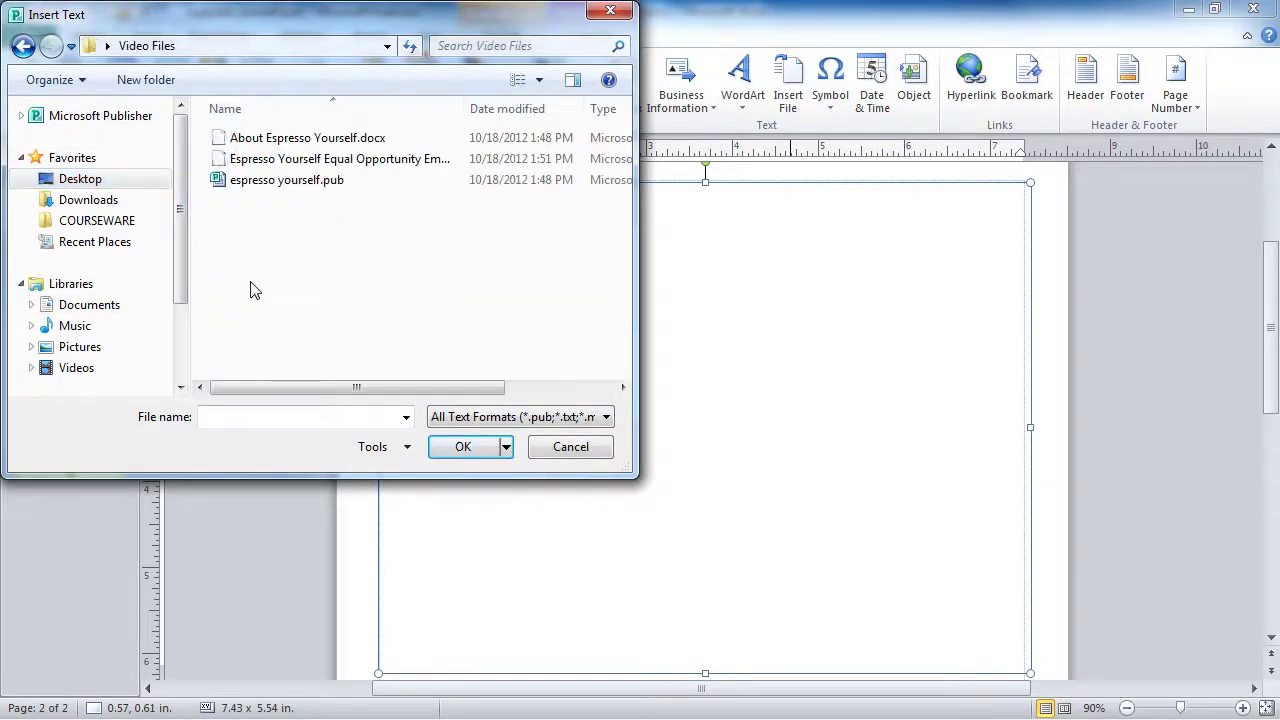
double_click(283, 159)
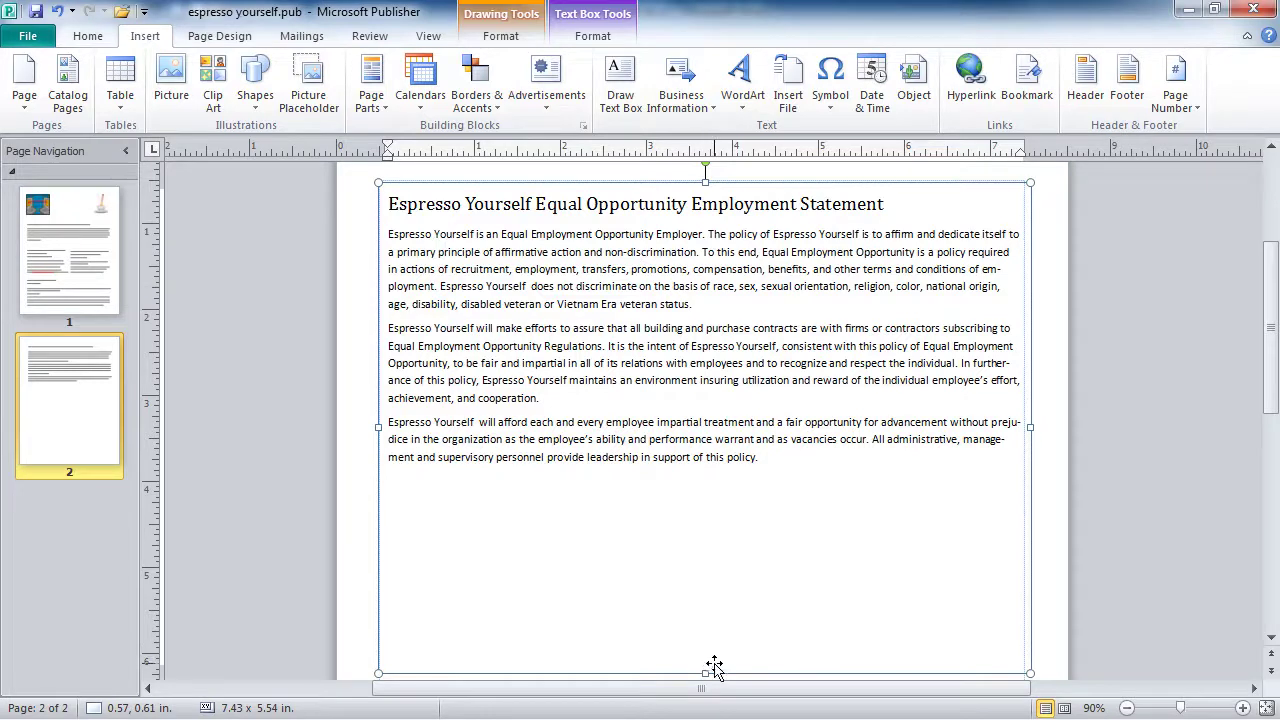
- Resize the statement text box to 7.43 x 3.80 in, ending just below its last paragraph
left_click_drag(705, 672, 731, 502)
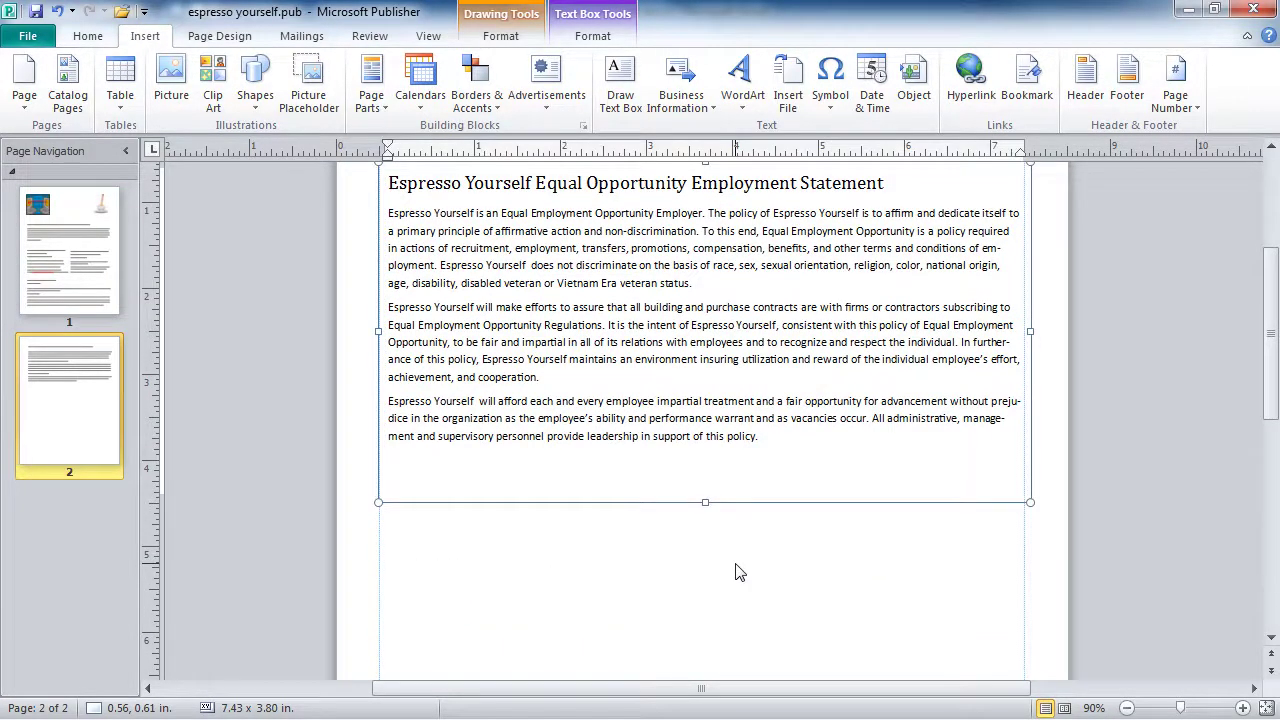